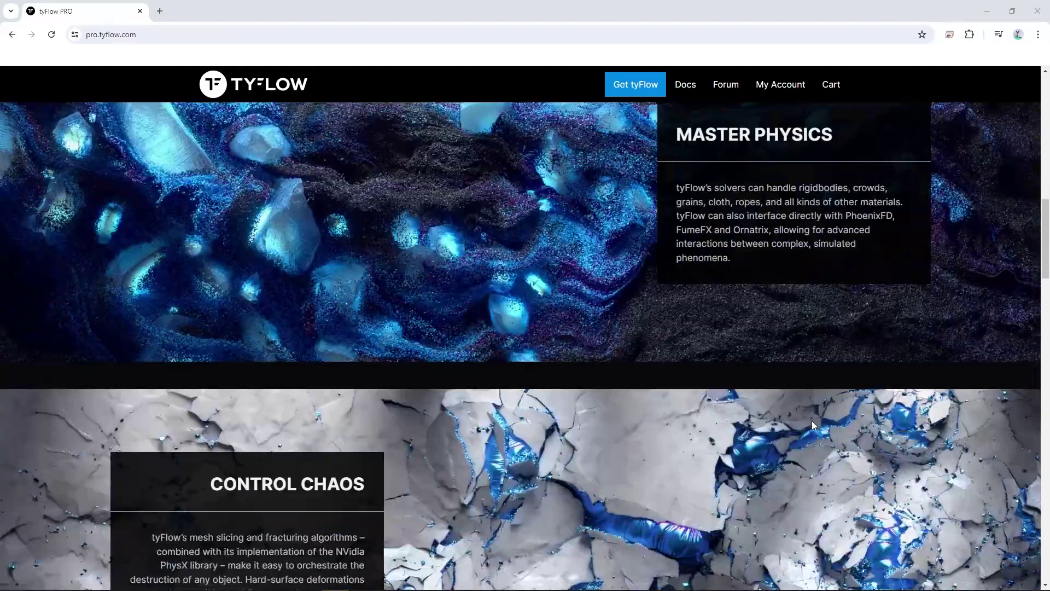
{"action": "scroll", "coordinate": [813, 425], "scroll_direction": "down", "scroll_amount": 14}
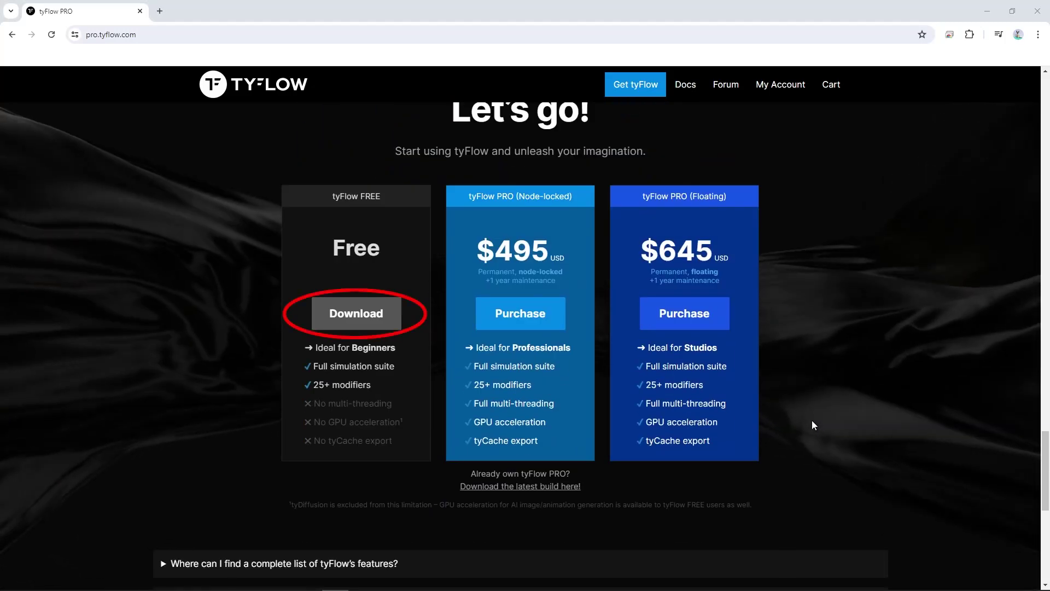
- Accept the tyFlow EULA and download the free tyFlow v1.111 build as a zip
{"action": "left_click", "coordinate": [357, 315]}
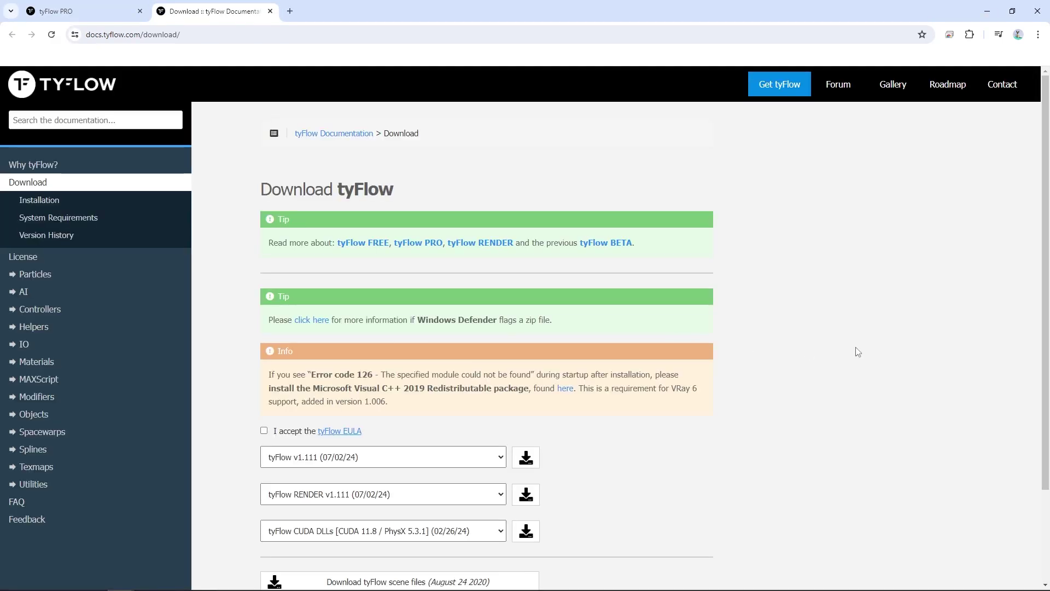
{"action": "scroll", "coordinate": [855, 347], "scroll_direction": "down", "scroll_amount": 2}
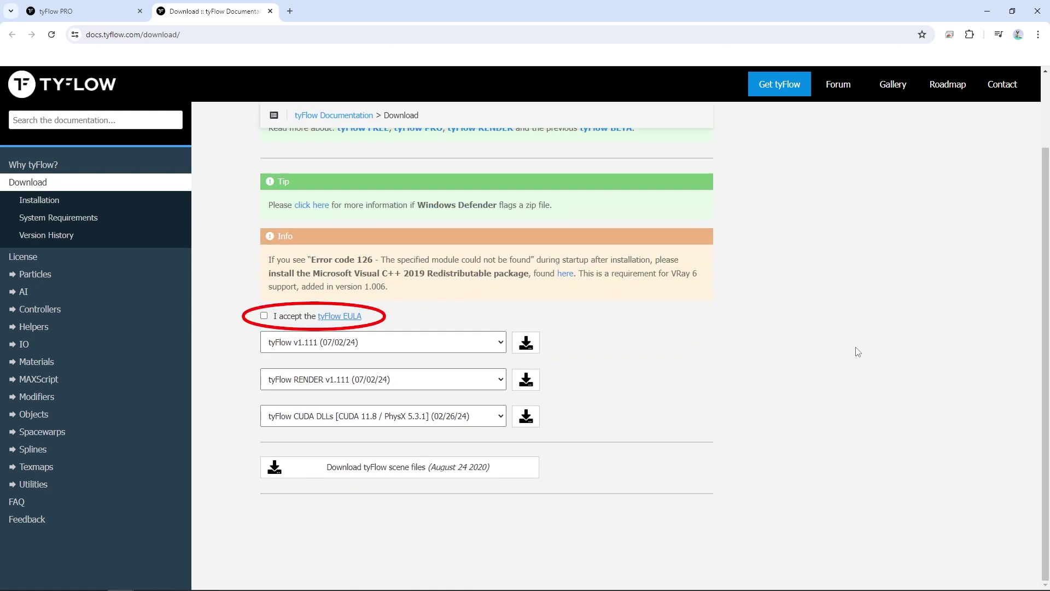
{"action": "left_click", "coordinate": [264, 317]}
{"action": "left_click", "coordinate": [501, 342]}
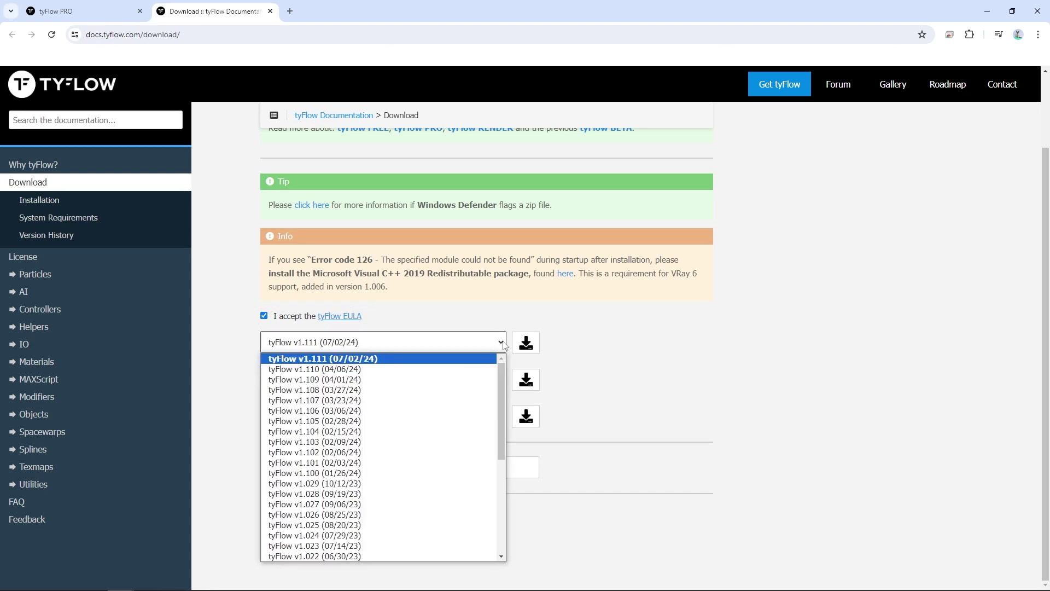
{"action": "left_click", "coordinate": [652, 331]}
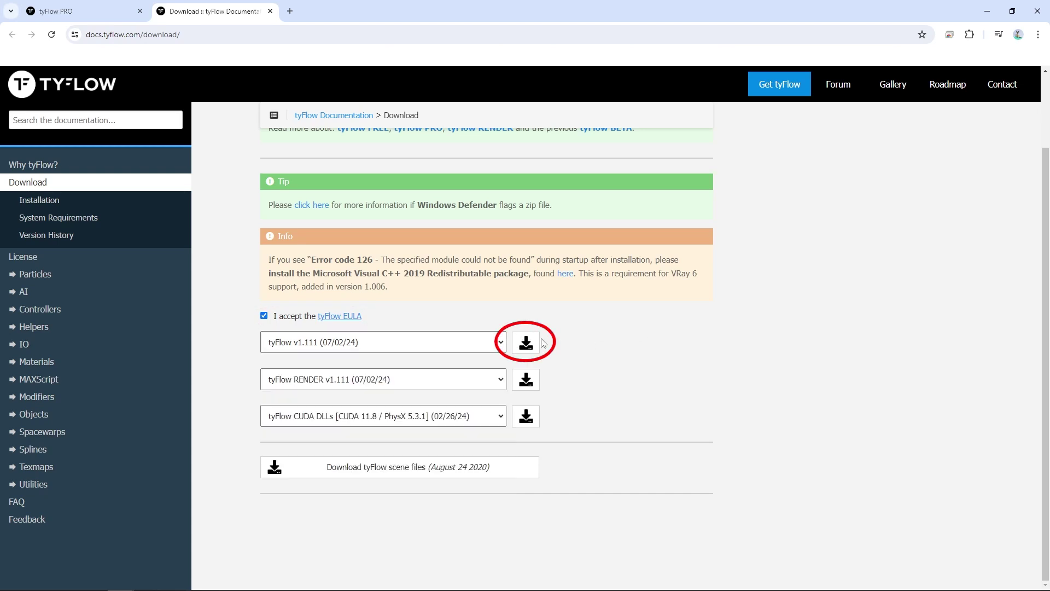
{"action": "left_click", "coordinate": [524, 344]}
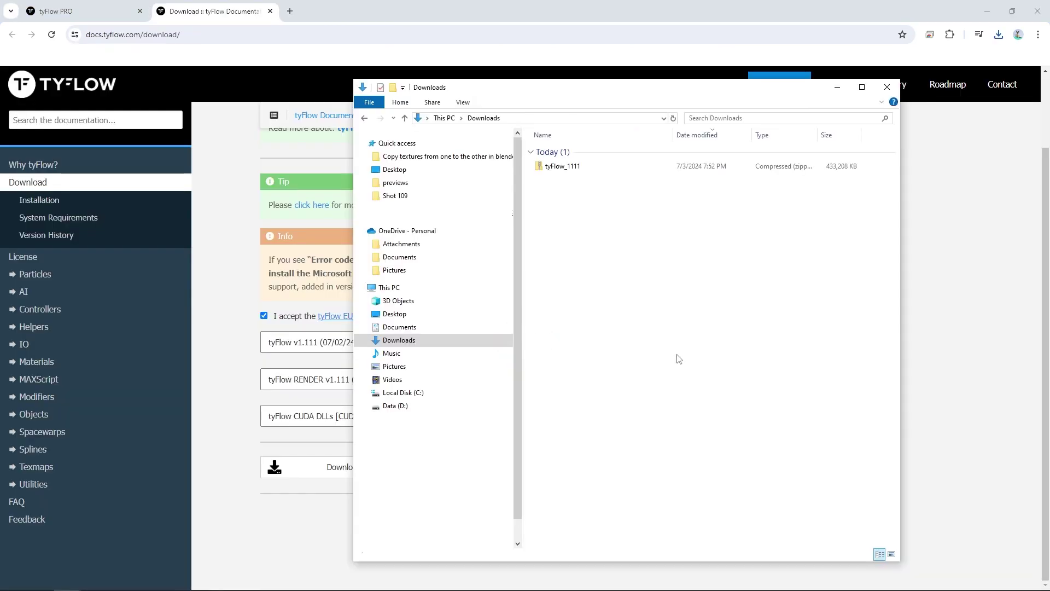
- Extract the tyFlow_1111 zip and move tyFlow_2023.dlo into the 3ds Max 2023 Plugins folder
{"action": "right_click", "coordinate": [572, 167]}
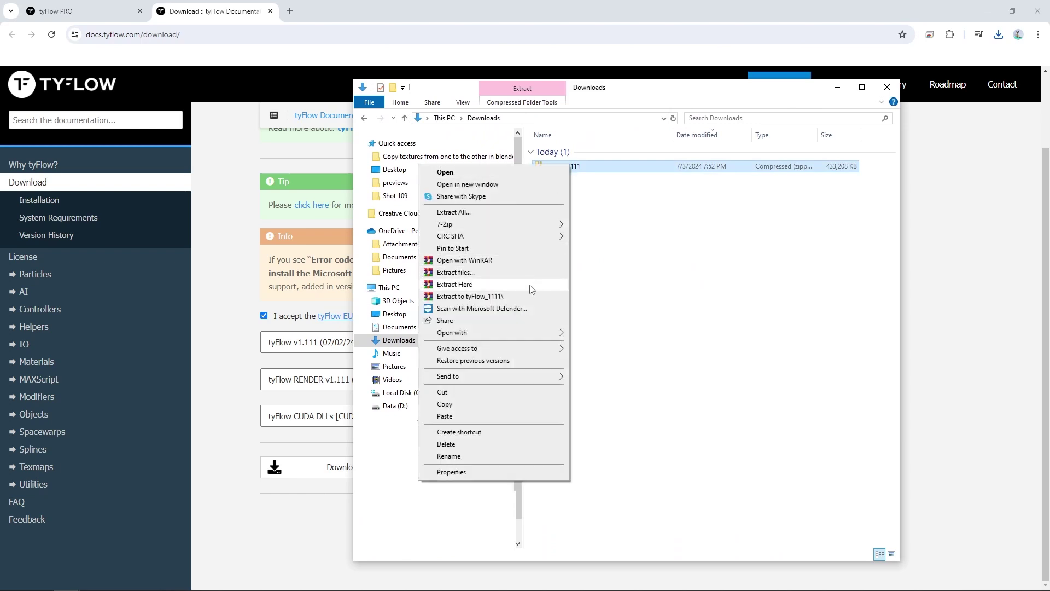
{"action": "left_click", "coordinate": [454, 284]}
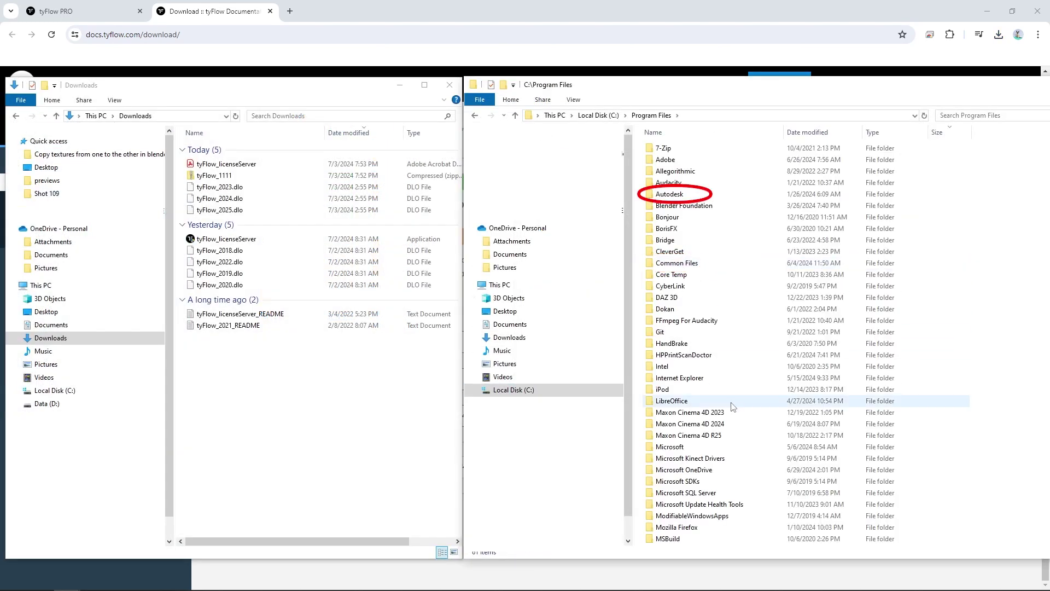
{"action": "double_click", "coordinate": [702, 196]}
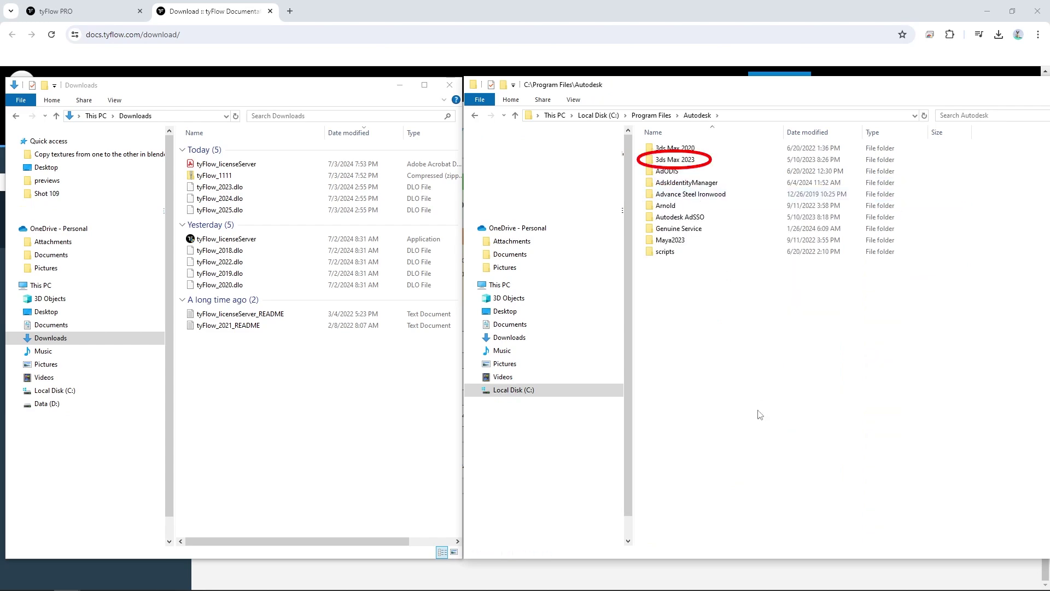
{"action": "double_click", "coordinate": [717, 162]}
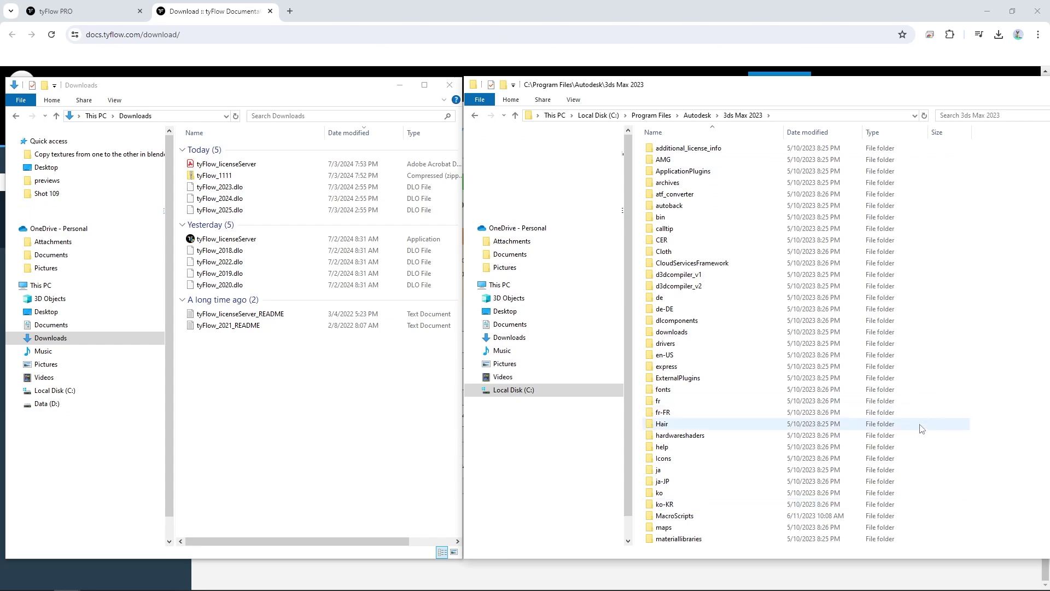
{"action": "scroll", "coordinate": [941, 443], "scroll_direction": "down", "scroll_amount": 8}
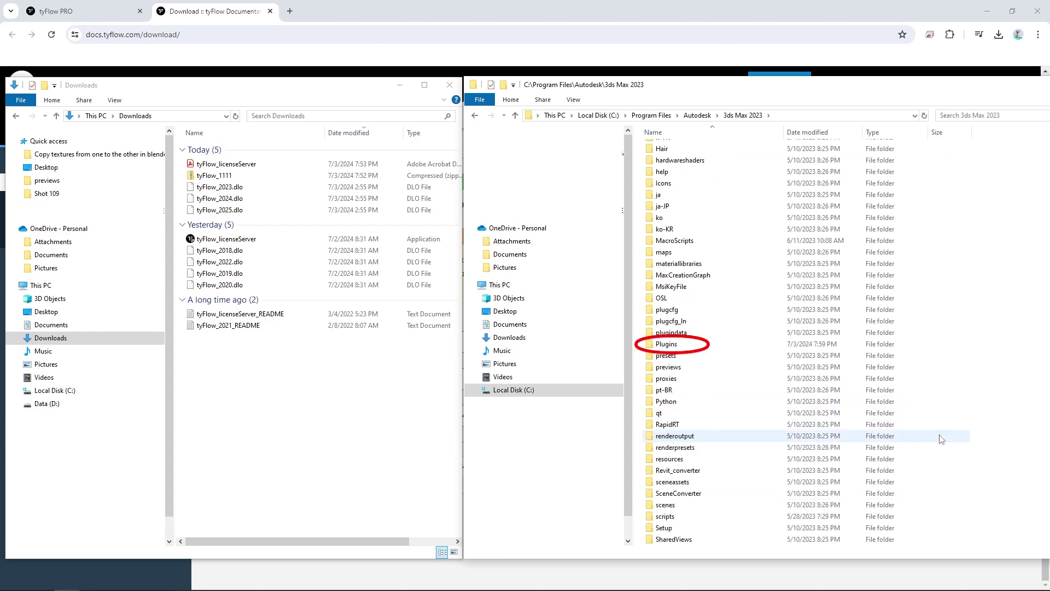
{"action": "double_click", "coordinate": [940, 345]}
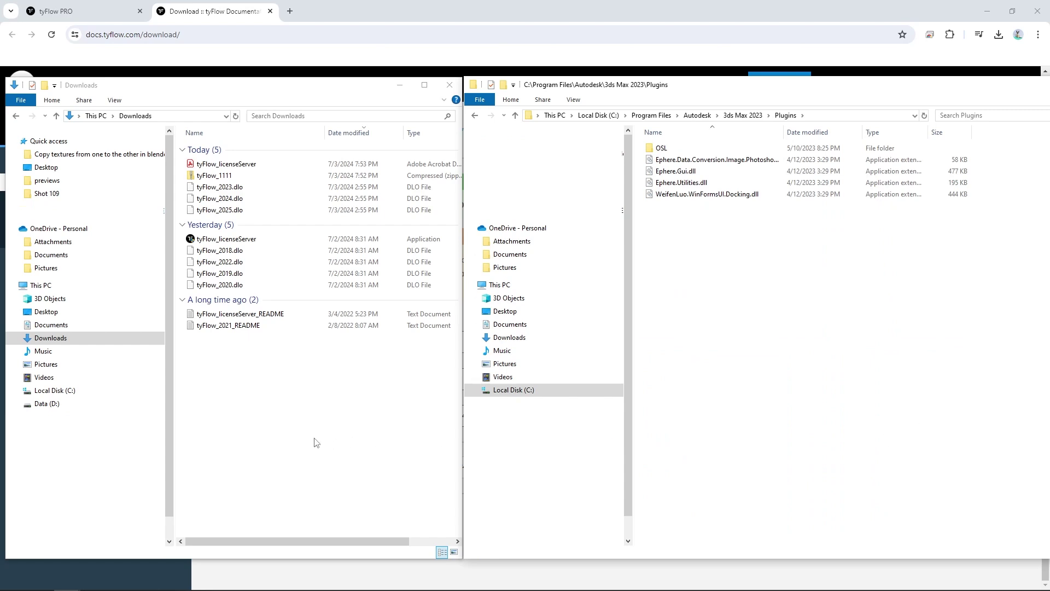
{"action": "left_click_drag", "start_coordinate": [220, 187], "coordinate": [607, 257]}
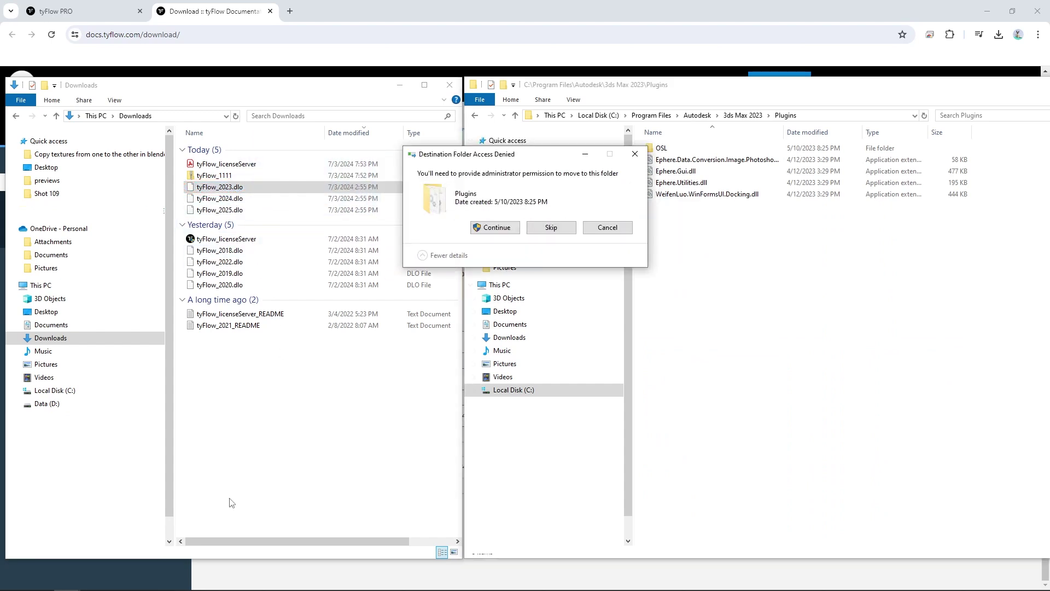
{"action": "left_click", "coordinate": [484, 229]}
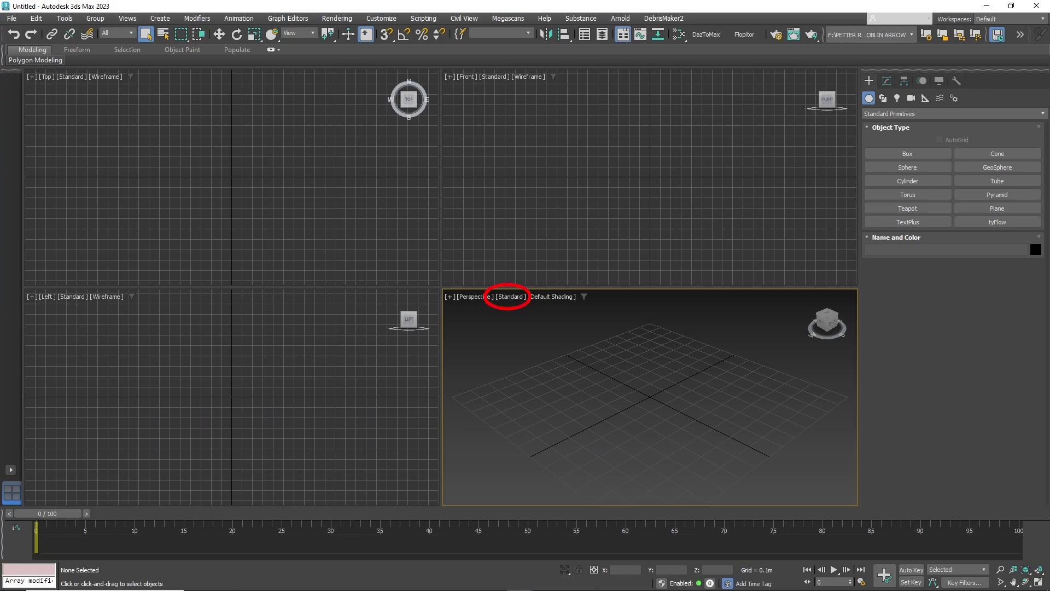
- Launch tyDiffusion from the Perspective viewport's [Standard] menu
{"action": "left_click", "coordinate": [515, 300]}
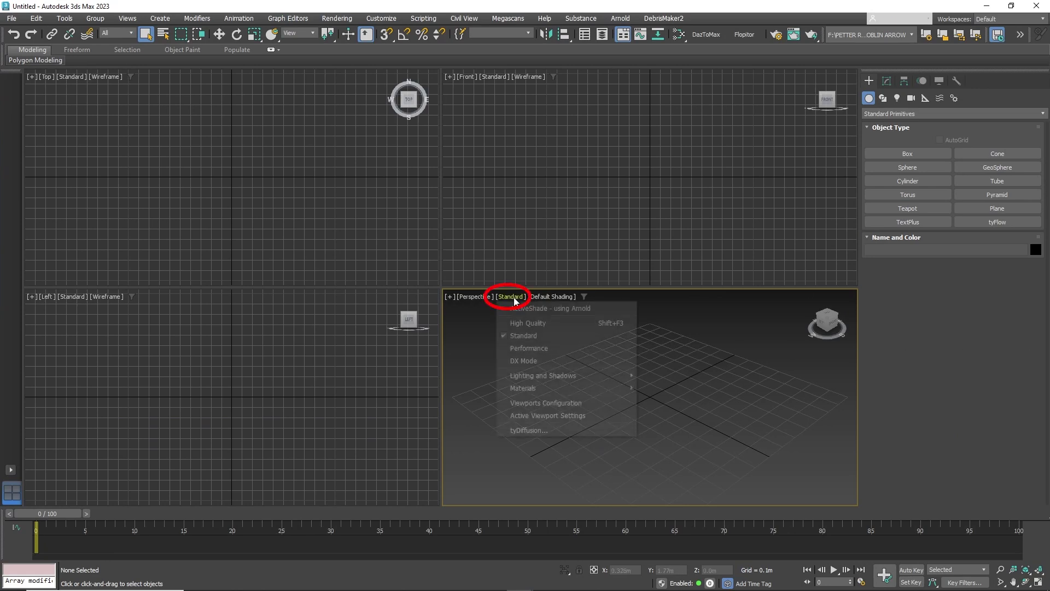
{"action": "left_click", "coordinate": [586, 436]}
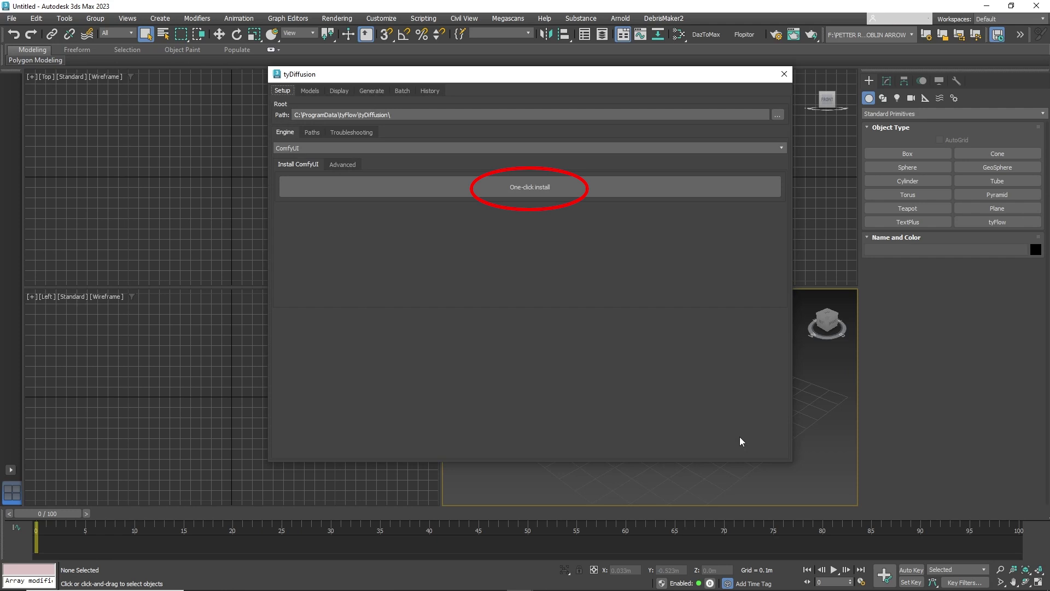
- Run tyDiffusion's one-click ComfyUI install, confirm it, then return to the Generate page
{"action": "left_click", "coordinate": [547, 195]}
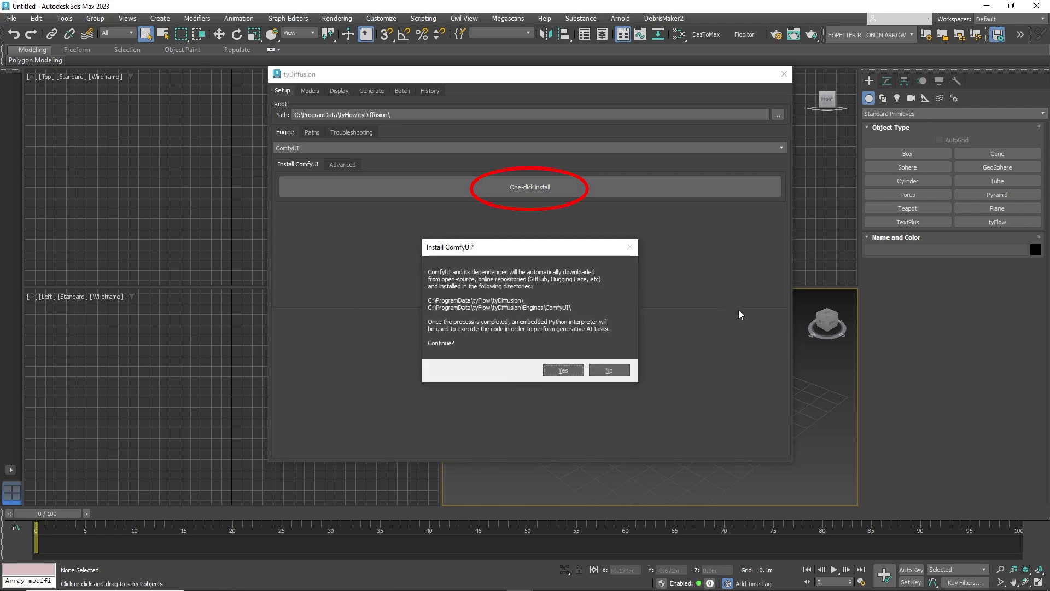
{"action": "left_click", "coordinate": [563, 370]}
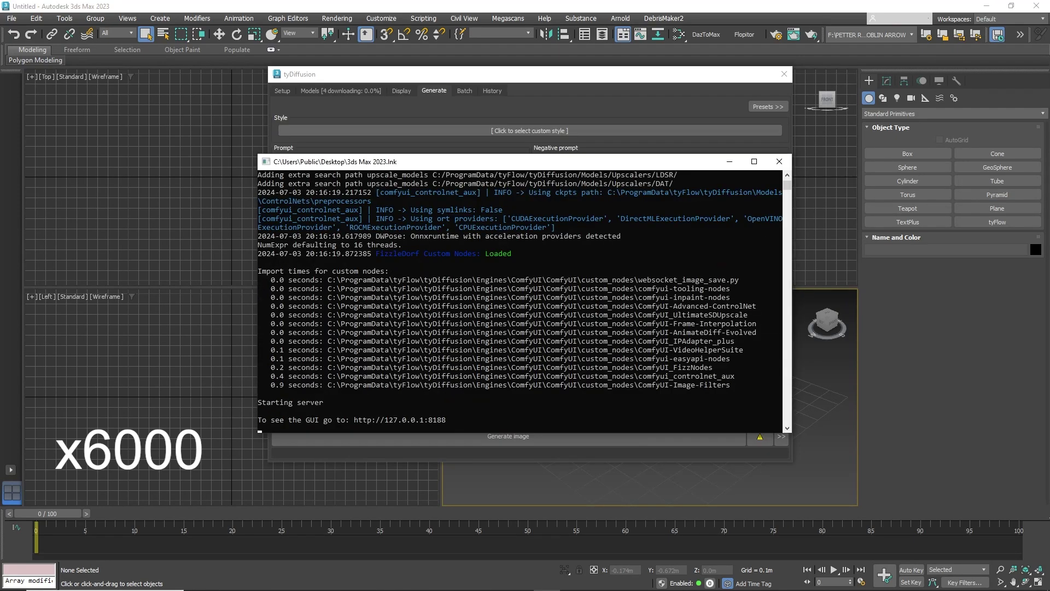
{"action": "left_click", "coordinate": [613, 103]}
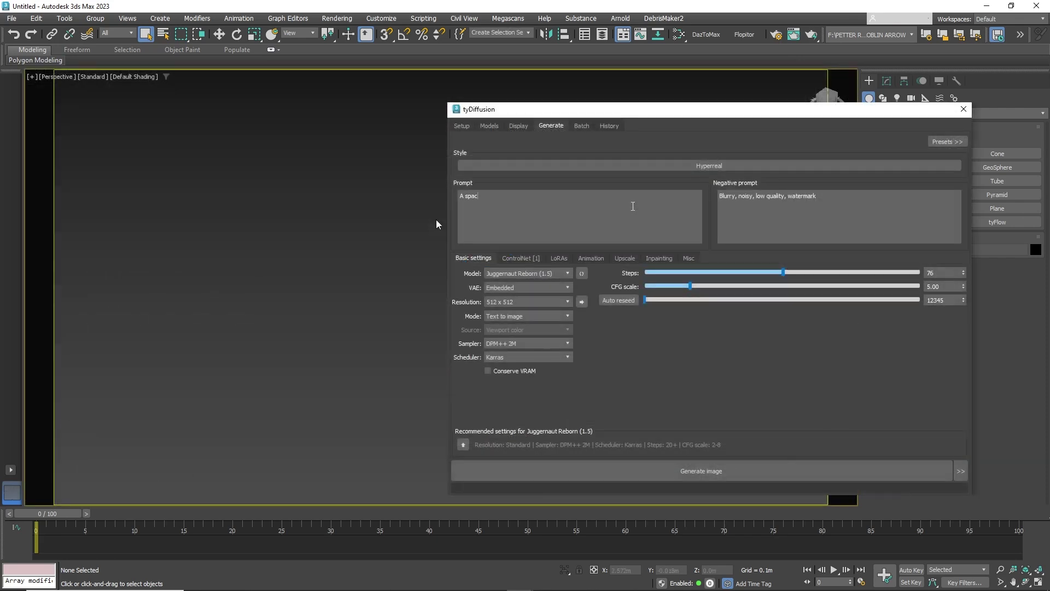
- Enter a prompt for a spaceship approaching Saturn and choose the Vibe > Sci-fi style preset
{"action": "type", "text": "eship flying through s"}
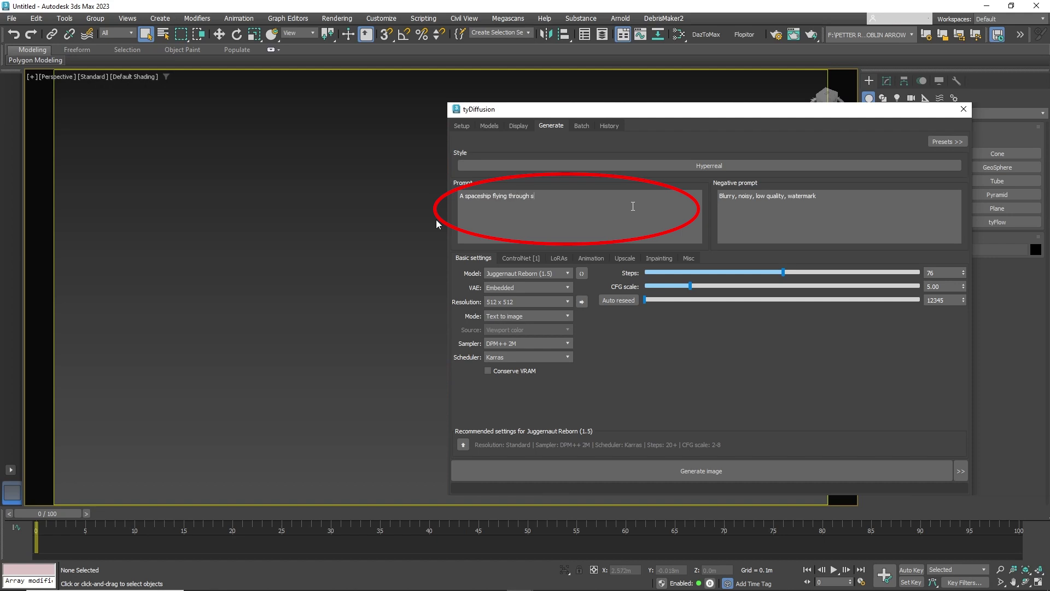
{"action": "type", "text": "ng Saturn."}
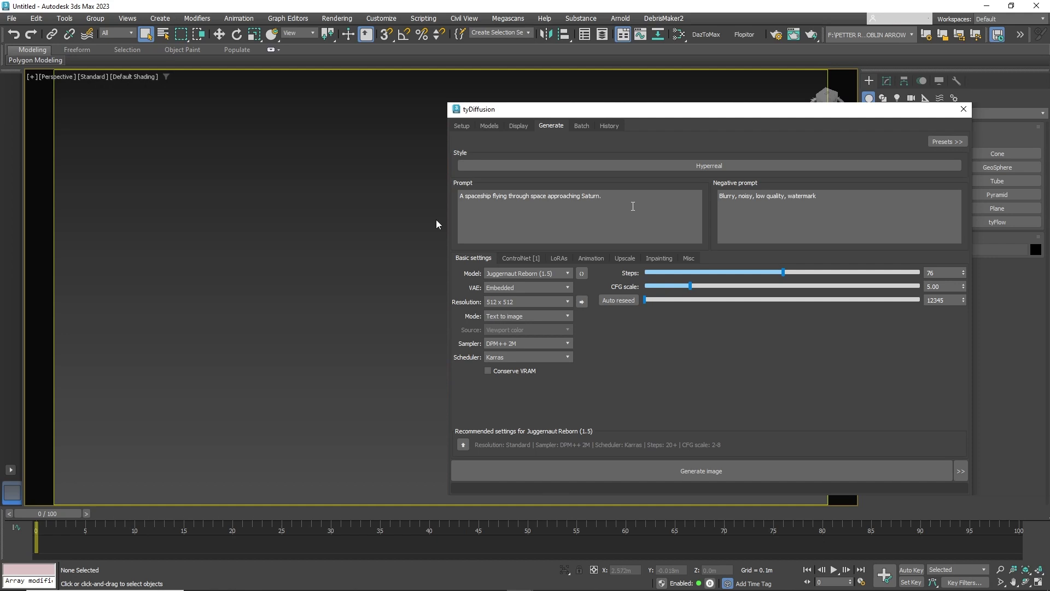
{"action": "left_click", "coordinate": [827, 167]}
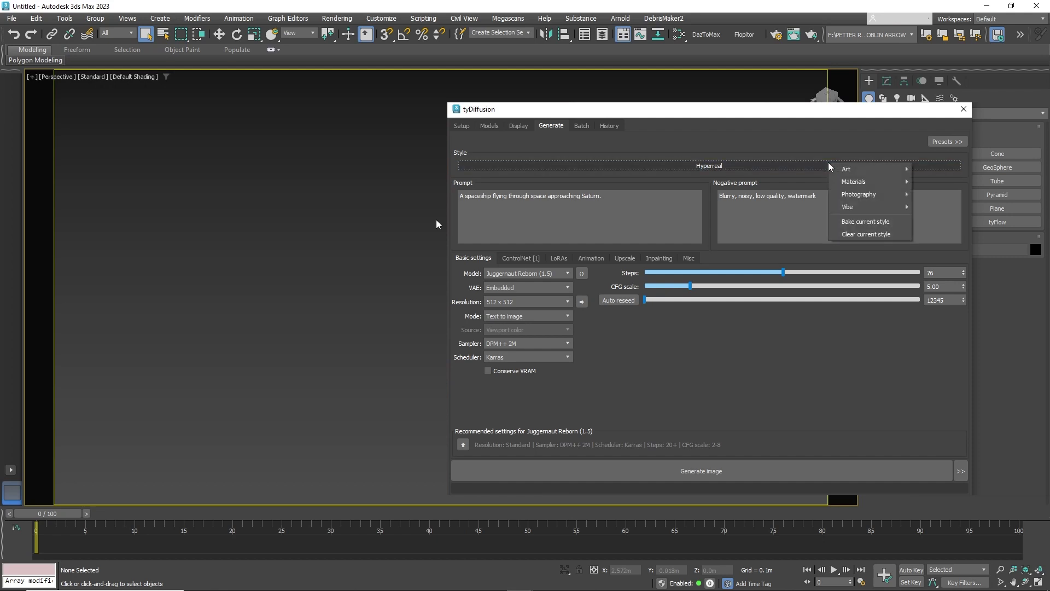
{"action": "mouse_move", "coordinate": [853, 207]}
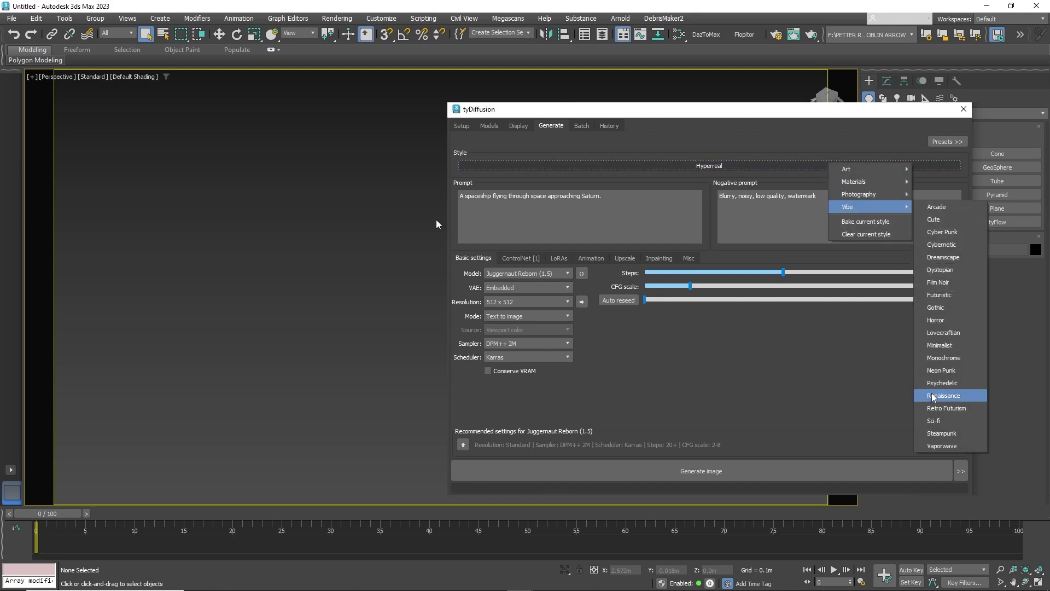
{"action": "left_click", "coordinate": [934, 420]}
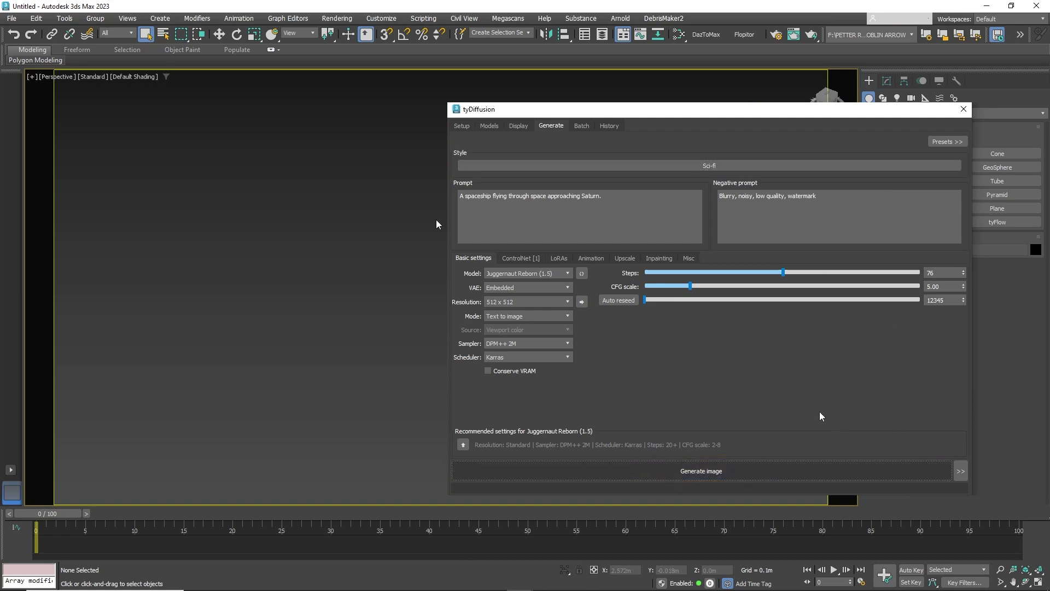
{"action": "left_click_drag", "start_coordinate": [672, 113], "coordinate": [1049, 115]}
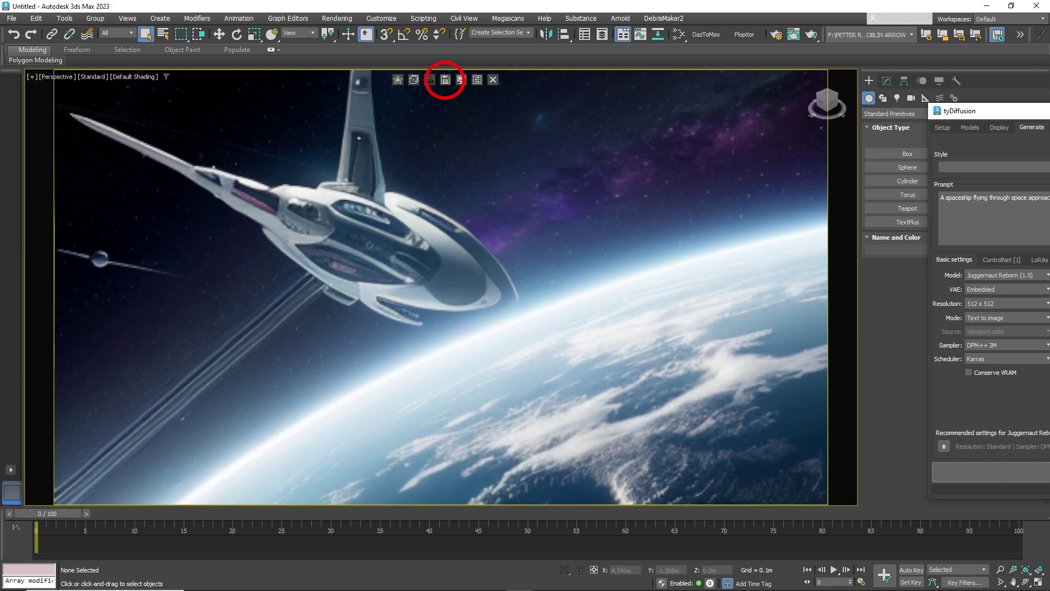
- Save the generated spaceship image as Spaceship.png
{"action": "left_click", "coordinate": [446, 81]}
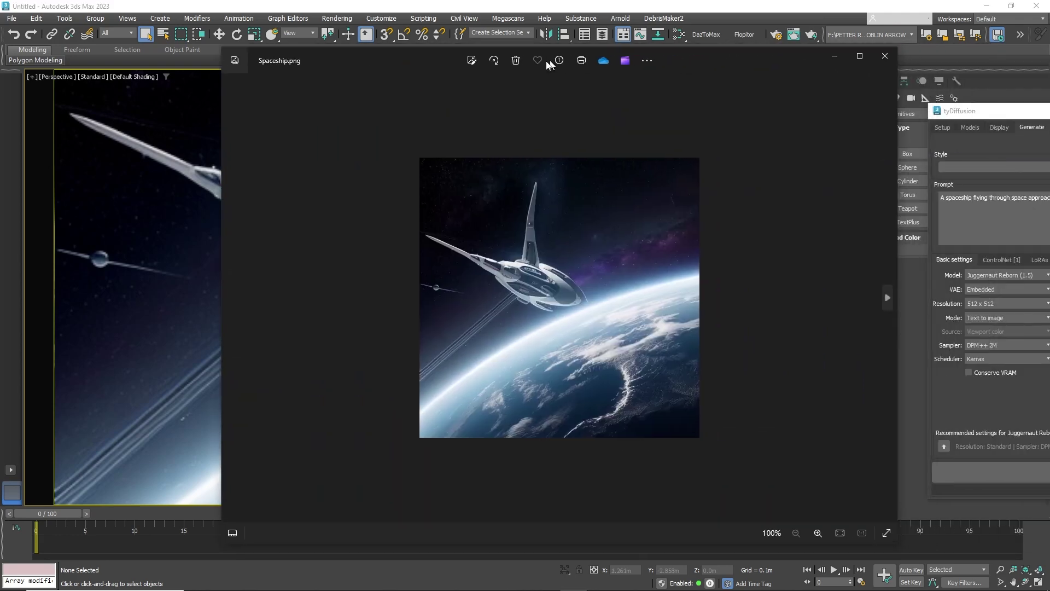
{"action": "scroll", "coordinate": [571, 373], "scroll_direction": "up", "scroll_amount": 5}
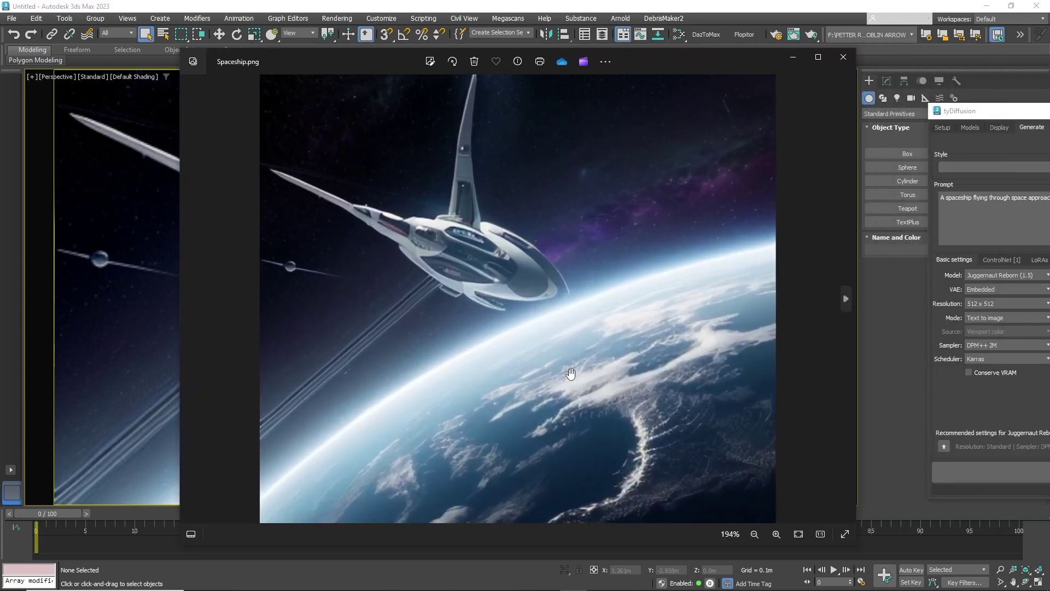
{"action": "scroll", "coordinate": [571, 373], "scroll_direction": "up", "scroll_amount": 2}
{"action": "scroll", "coordinate": [571, 373], "scroll_direction": "down", "scroll_amount": 4}
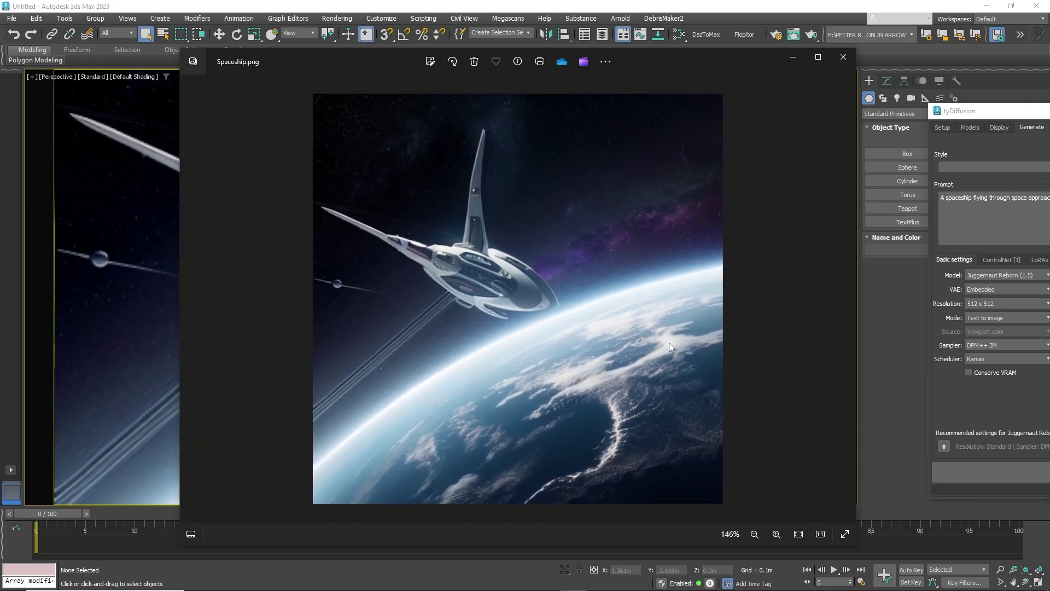
- Close Photos, float the tyDiffusion panel, and show its Models list
{"action": "left_click", "coordinate": [844, 57]}
{"action": "left_click_drag", "start_coordinate": [959, 111], "coordinate": [394, 105]}
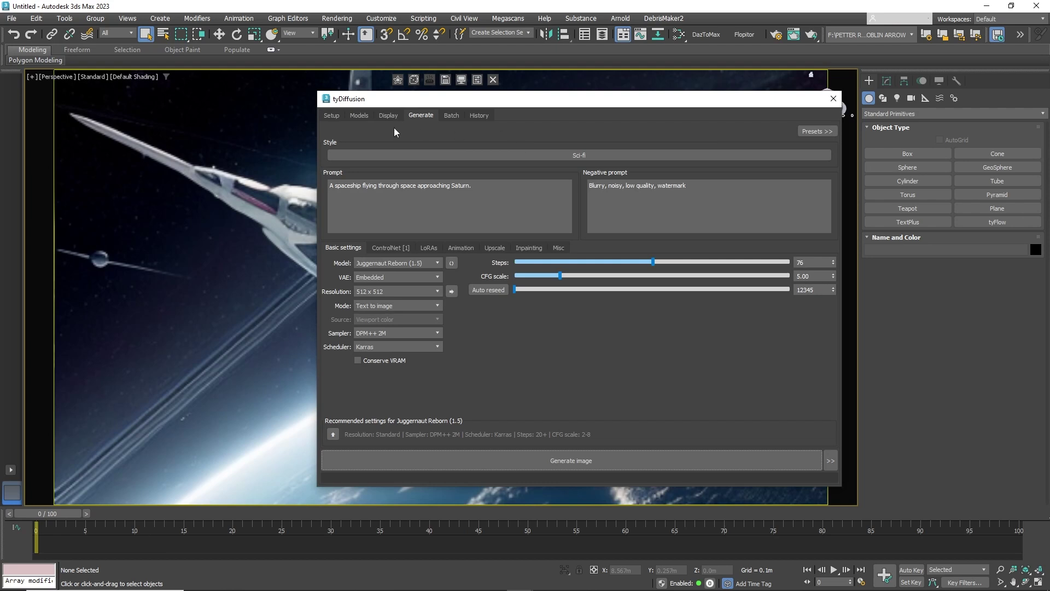
{"action": "left_click", "coordinate": [357, 116]}
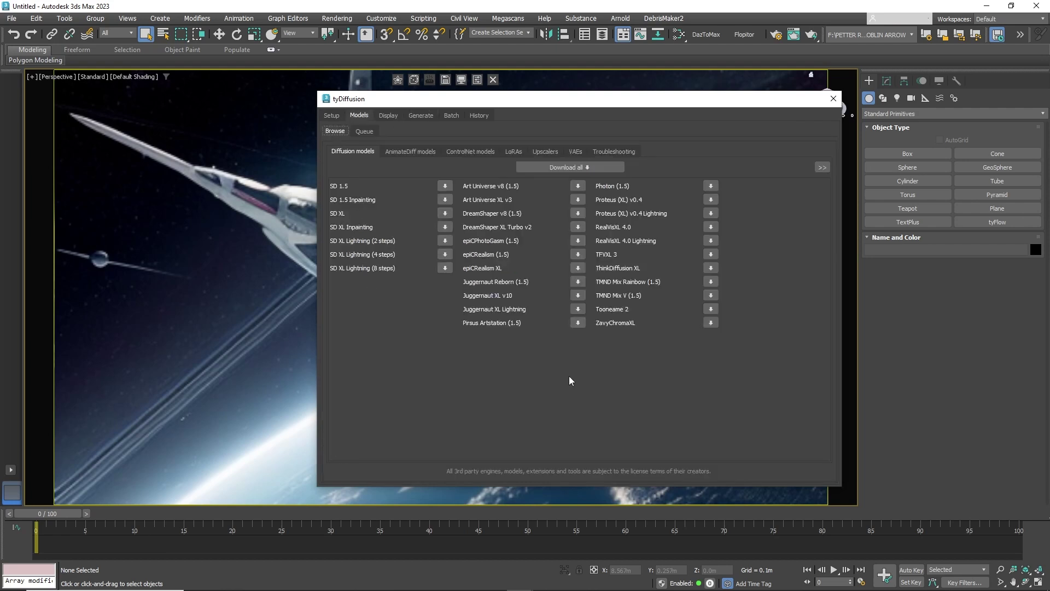